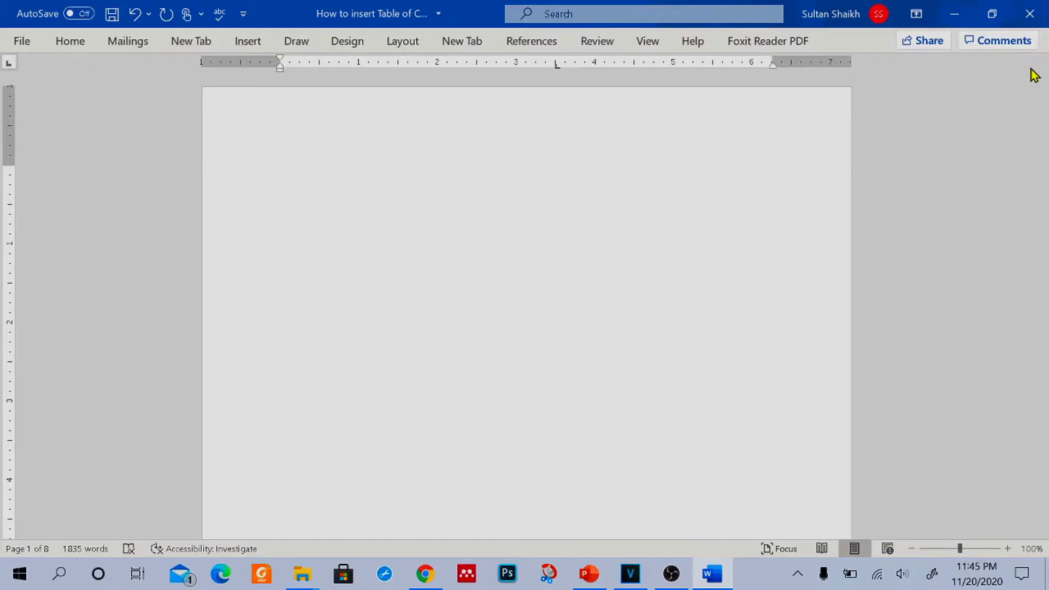
Step: Scroll to page 2, where the Overview of LCA framework heading and its four phases begin
mouse_move(1044, 90)
left_mouse_down()
mouse_move(1045, 148)
mouse_move(1044, 89)
left_mouse_up()
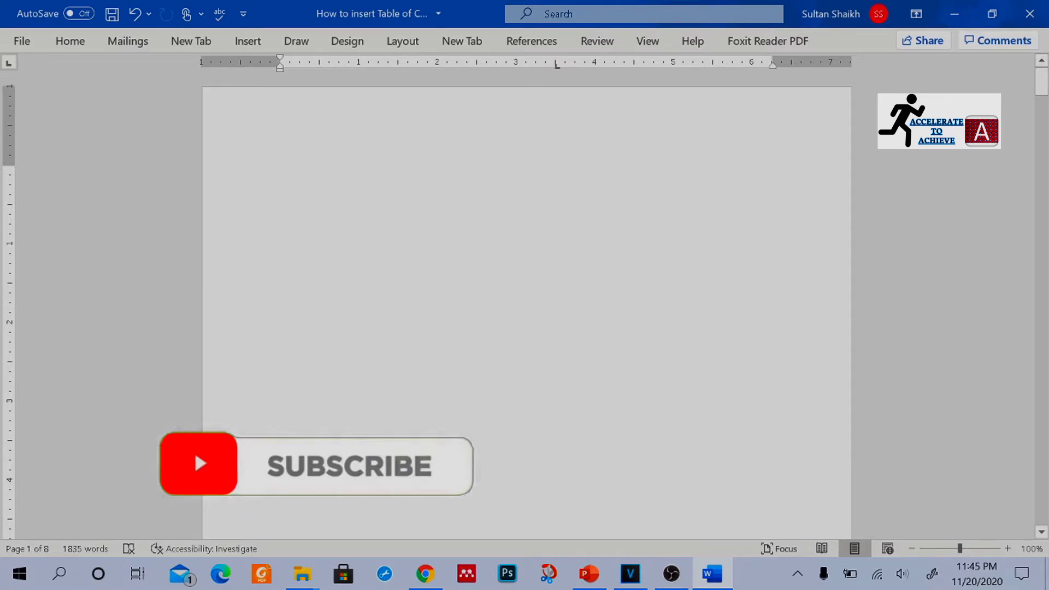
left_click_drag(1041, 82, 1040, 139)
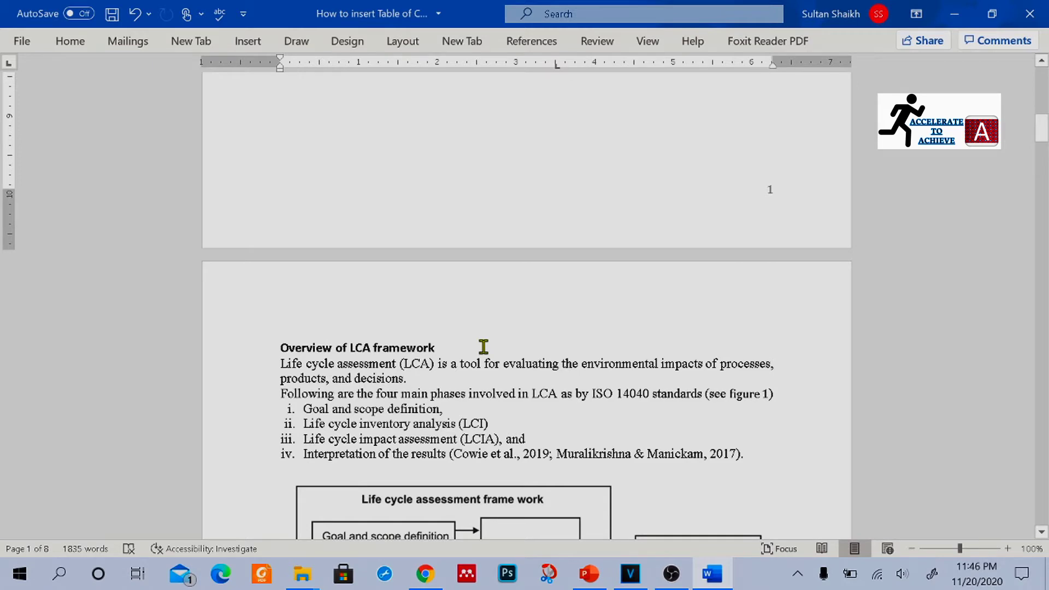
Step: Apply the Heading 1 style to the Overview of LCA framework heading
left_click_drag(481, 346, 276, 352)
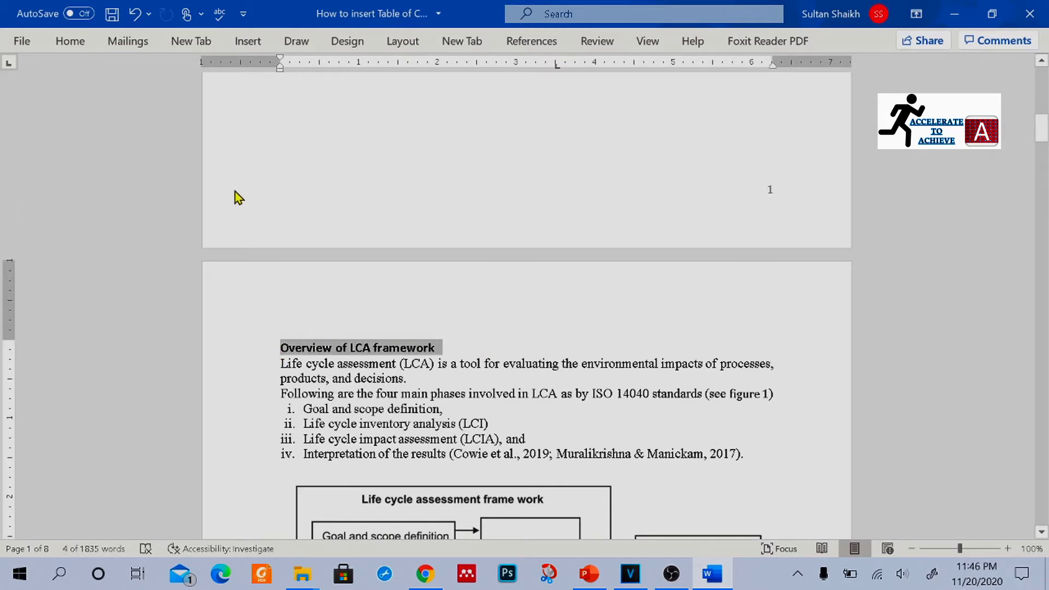
left_click(71, 41)
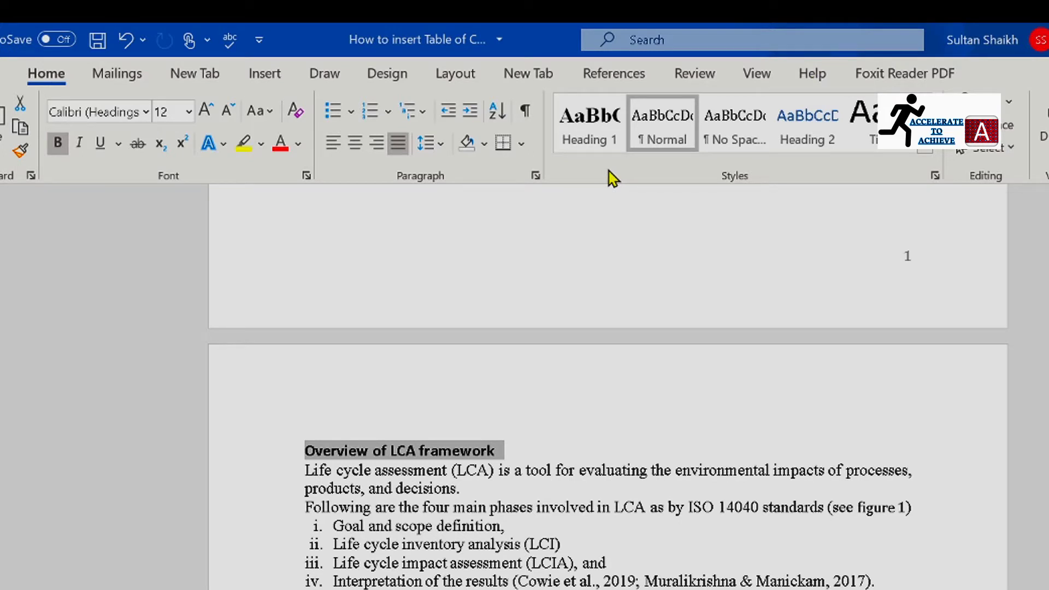
left_click(597, 145)
left_click(676, 424)
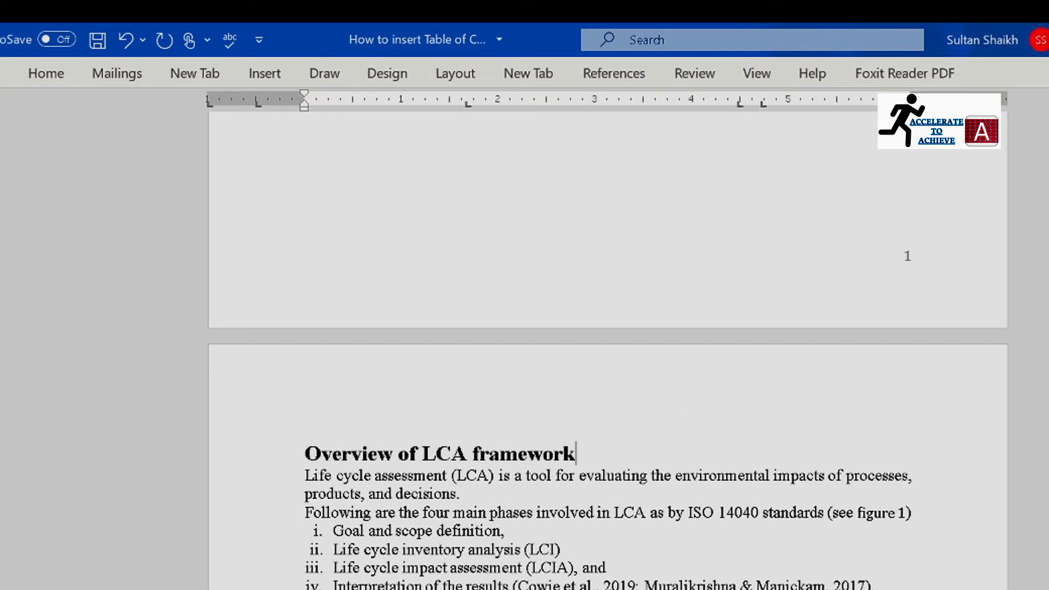
scroll(1044, 215, "down", 20)
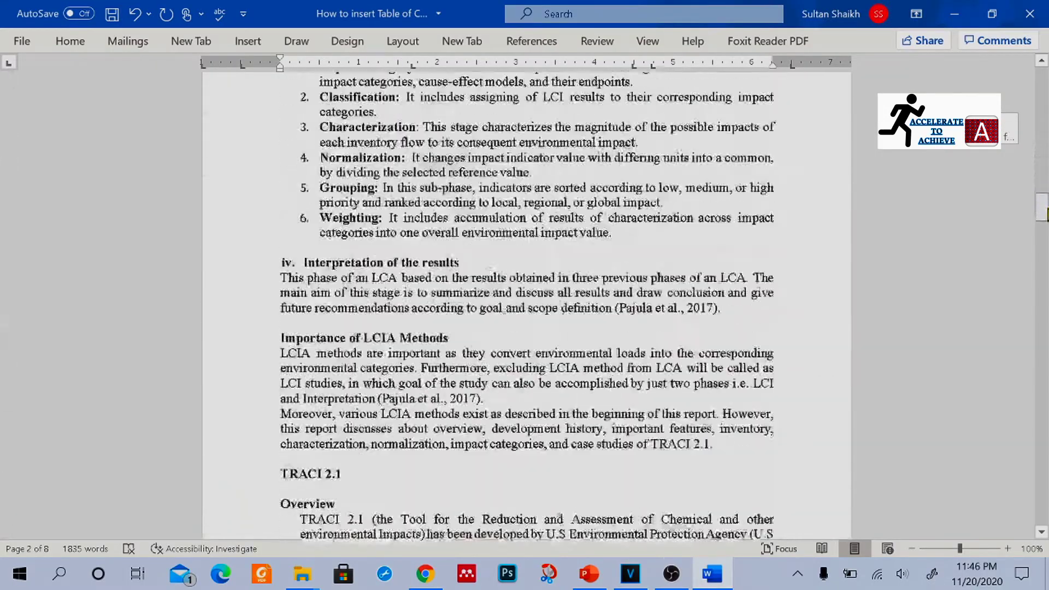
scroll(1044, 214, "down", 6)
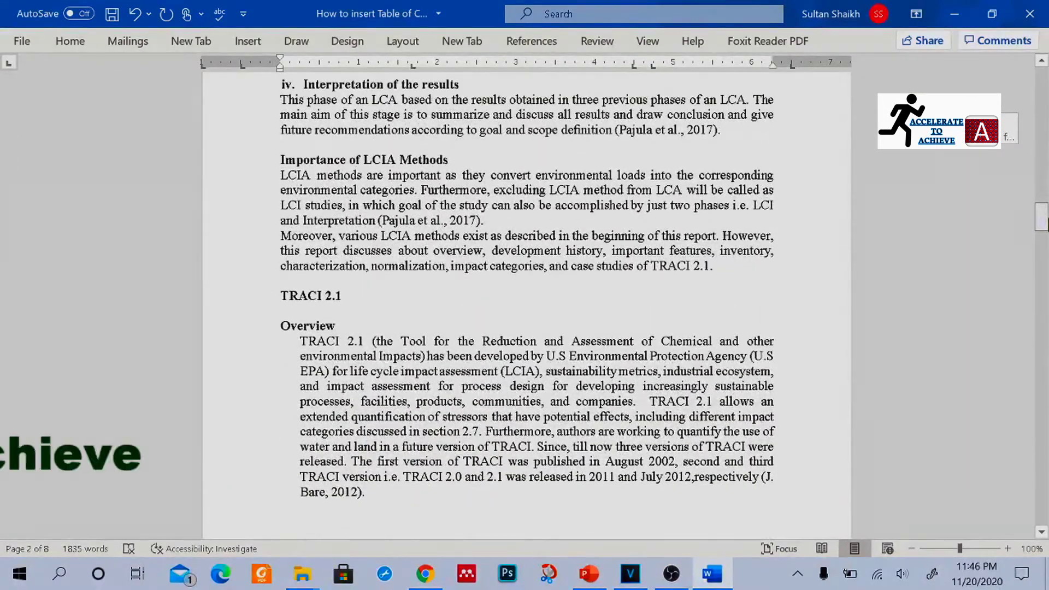
Step: Apply Heading 1 to the Importance of LCIA Methods and TRACI 2.1 headings
left_click_drag(454, 159, 280, 159)
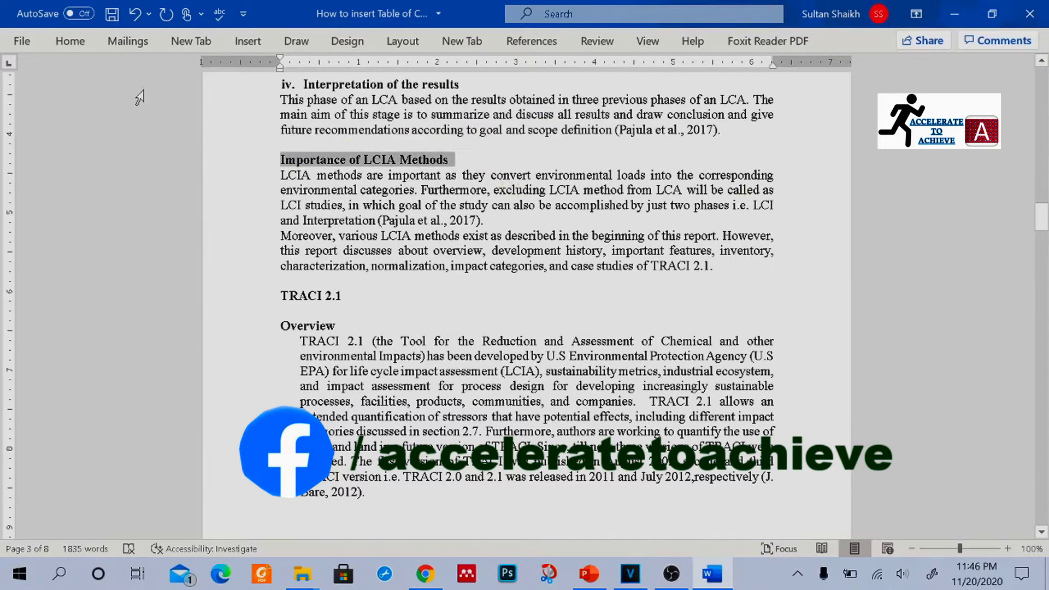
left_click(70, 41)
left_click(511, 82)
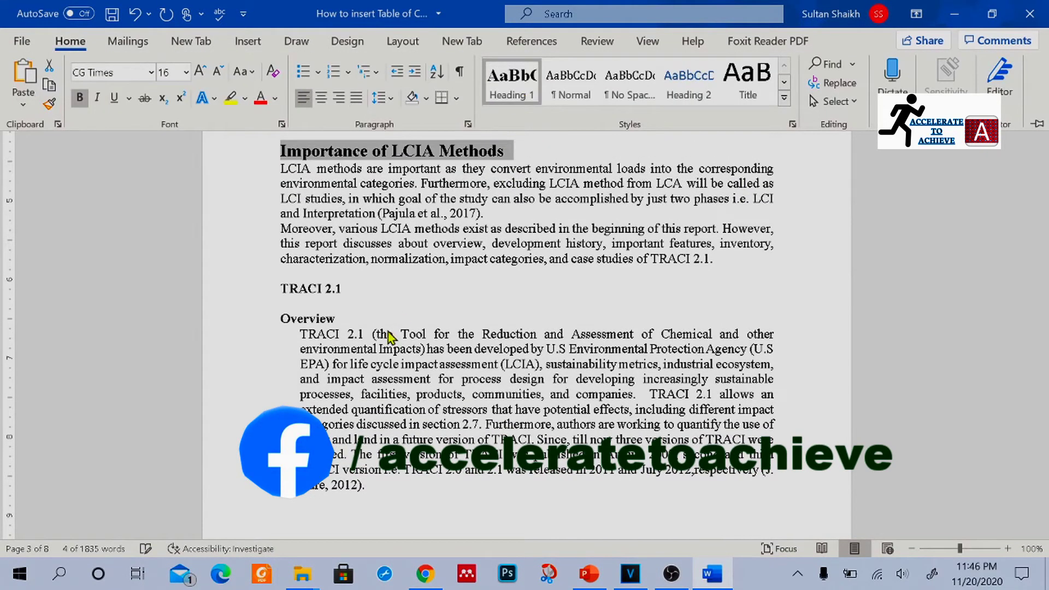
left_click_drag(350, 289, 280, 289)
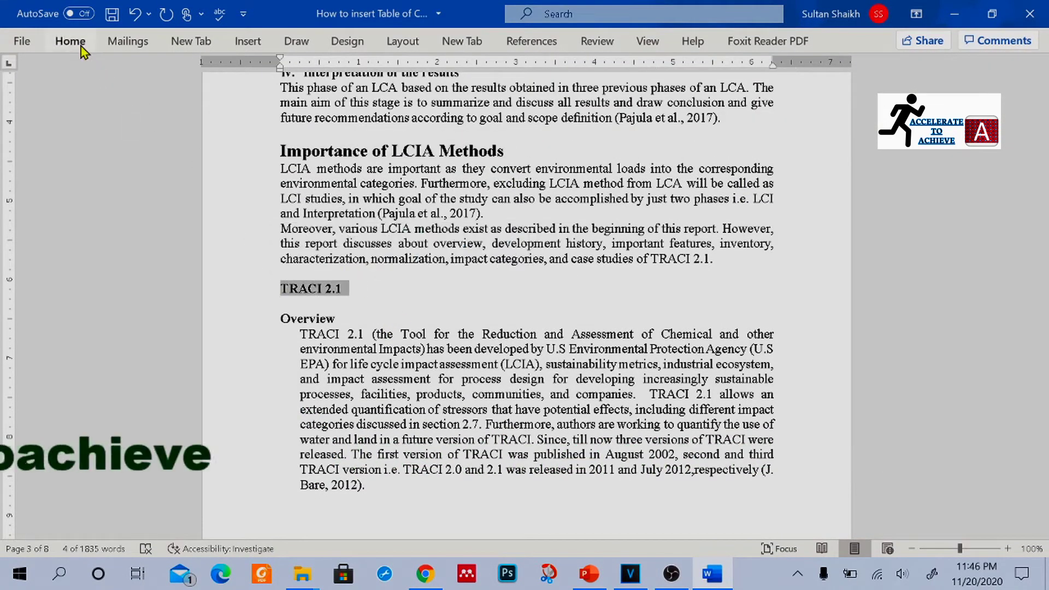
left_click(81, 46)
left_click(508, 91)
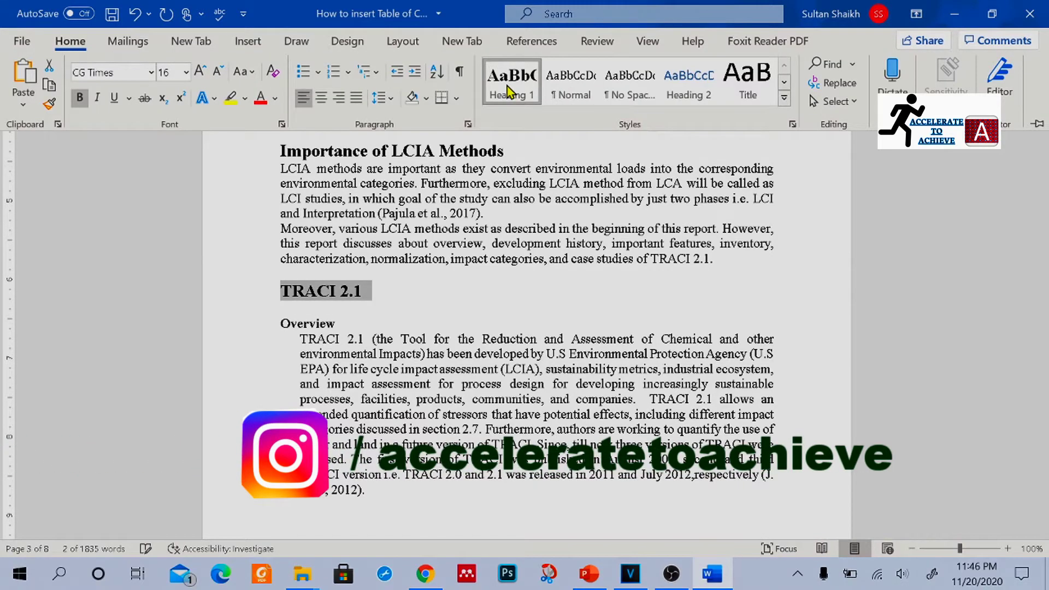
Step: Make the Overview subheading under TRACI 2.1 a Heading 2
left_click(490, 299)
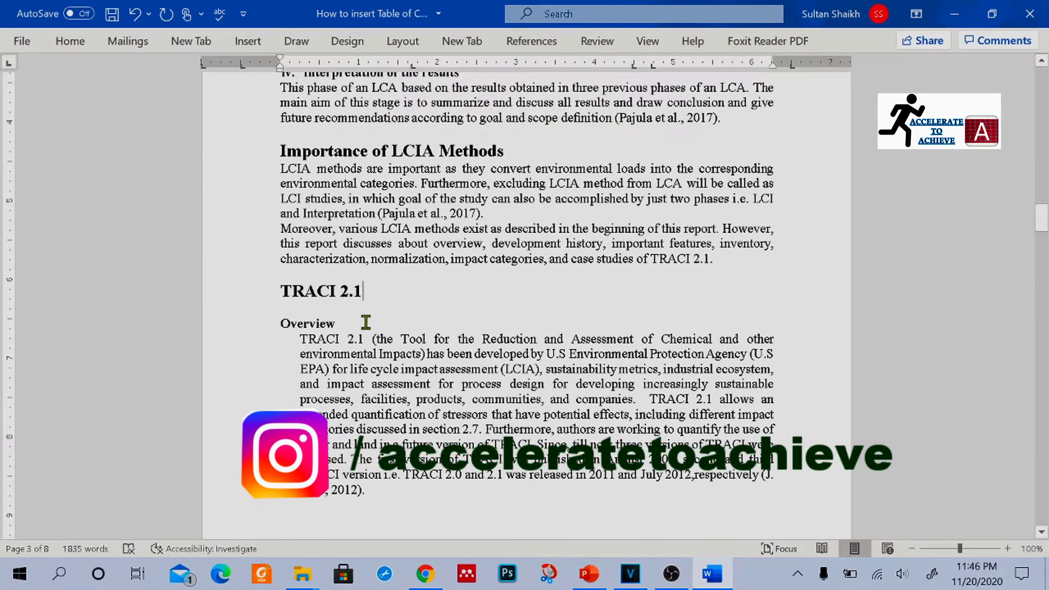
left_click_drag(365, 321, 284, 320)
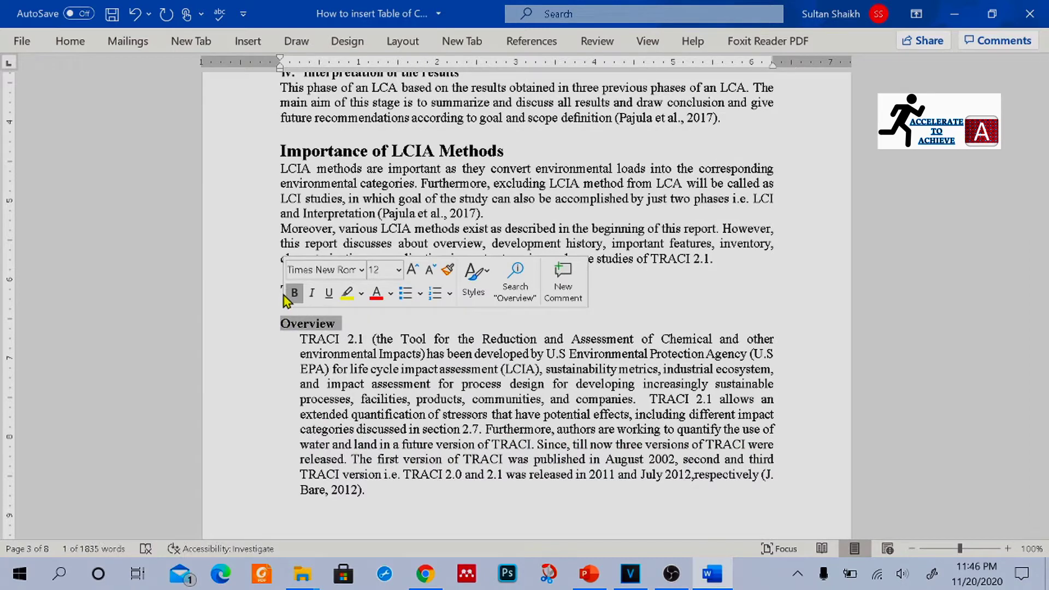
left_click(71, 41)
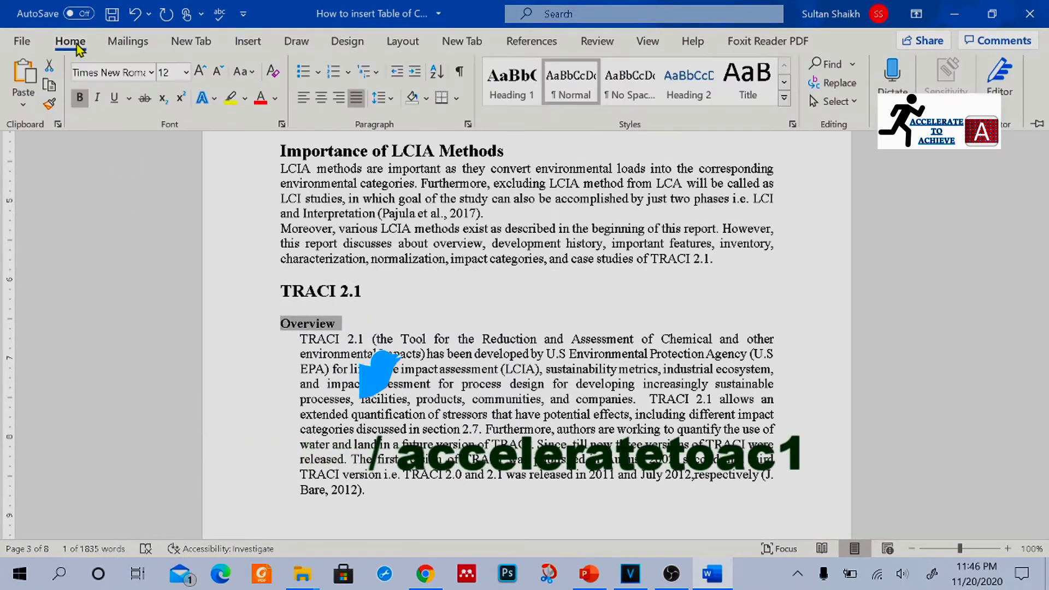
left_click(688, 82)
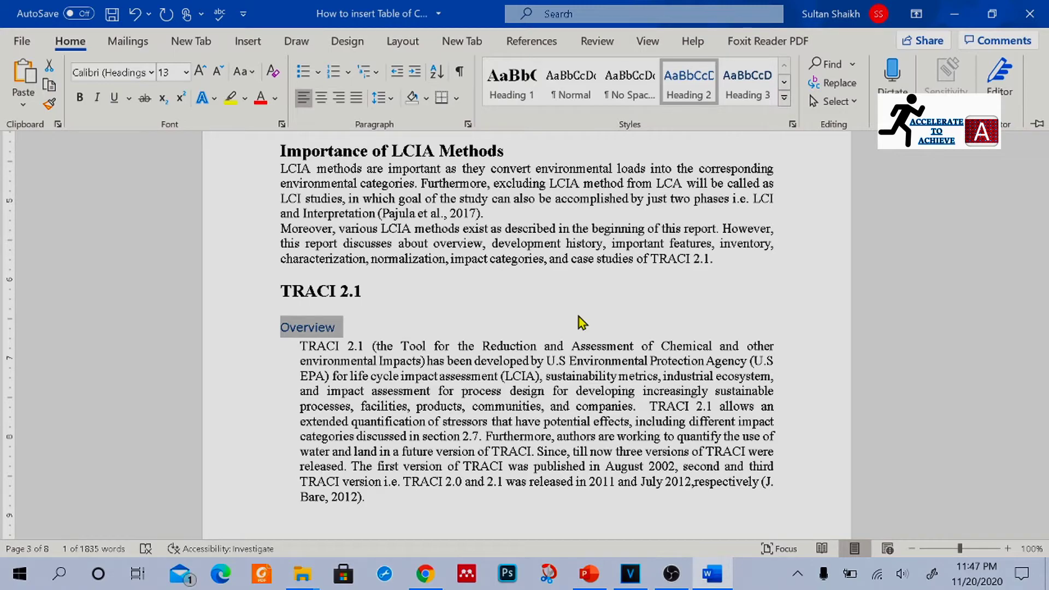
Step: Make the Development History and Important features of TRACI headings Heading 2
left_click(580, 323)
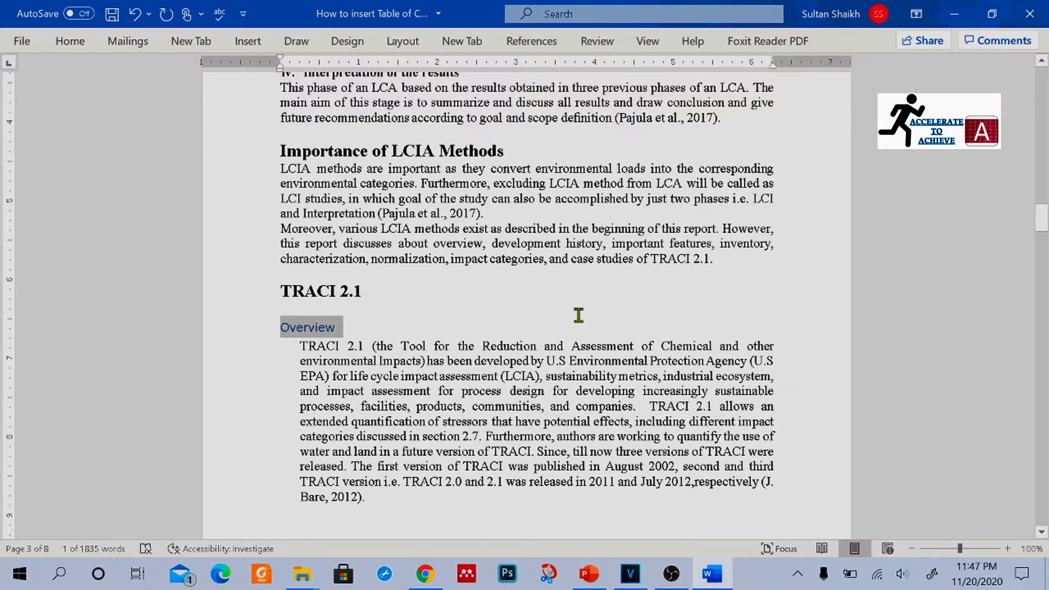
left_click(585, 317)
left_click_drag(1046, 219, 1046, 268)
left_click_drag(442, 132, 211, 134)
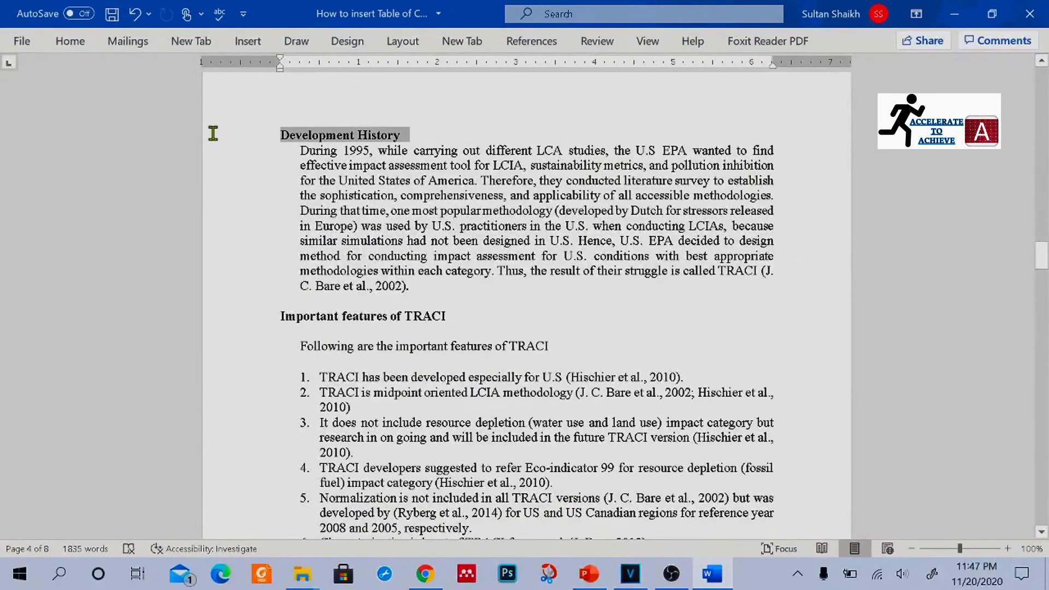
left_click(70, 43)
left_click(687, 98)
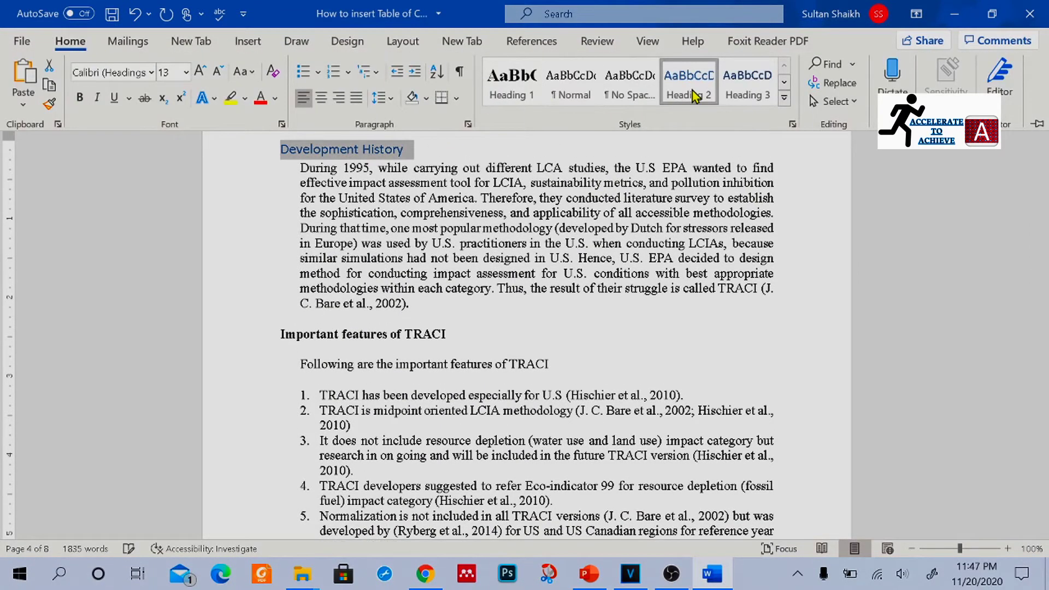
left_click(467, 333)
left_click_drag(447, 334, 185, 331)
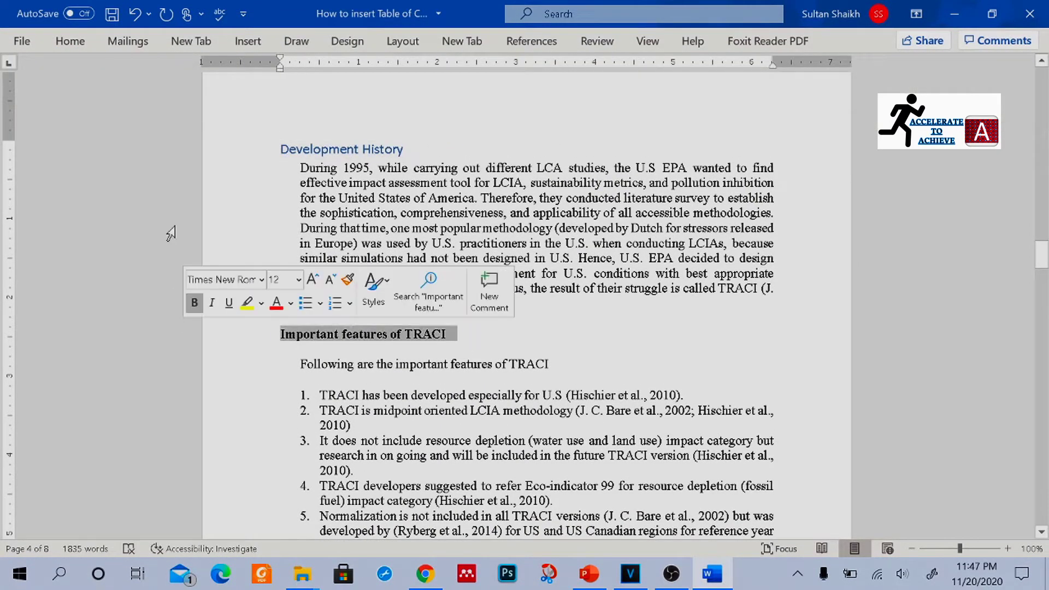
left_click(82, 49)
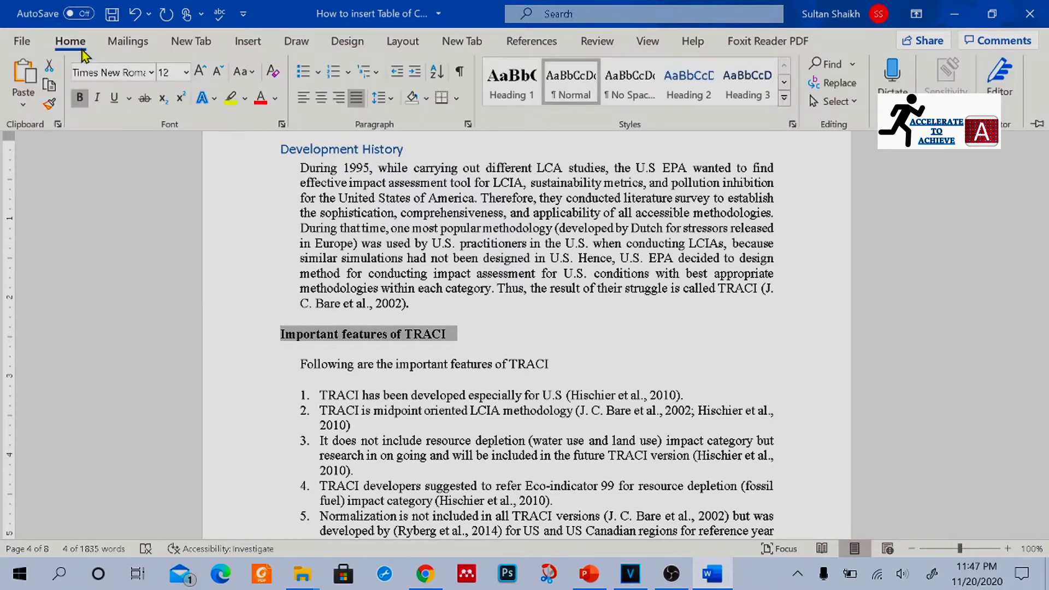
left_click(688, 88)
left_click(617, 322)
Step: Make the TRACI Inventory and Impact Categories headings Heading 2
left_click_drag(1042, 254, 1041, 282)
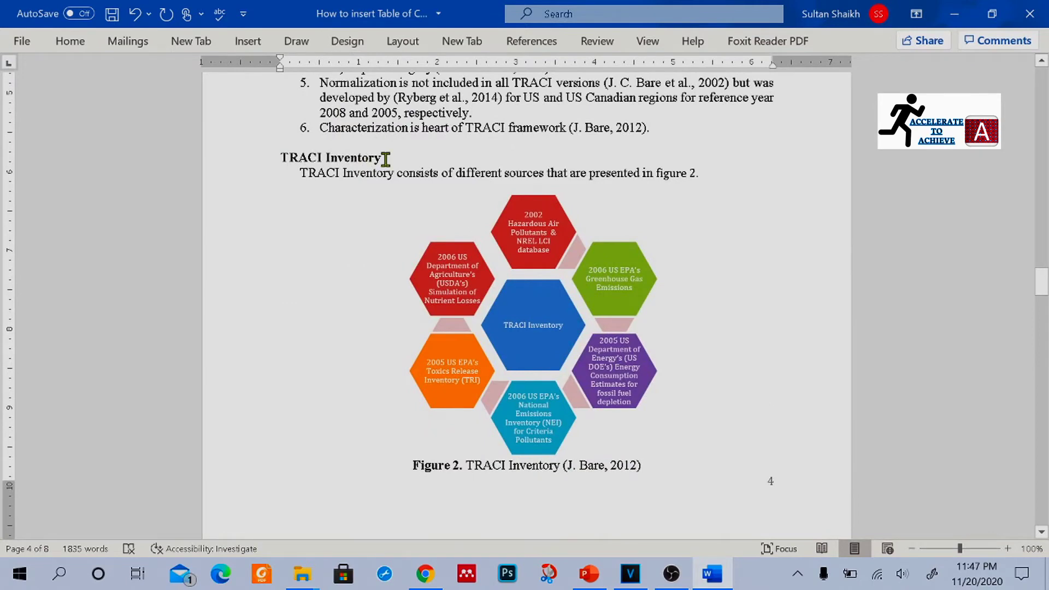
left_click_drag(385, 159, 258, 160)
left_click(71, 46)
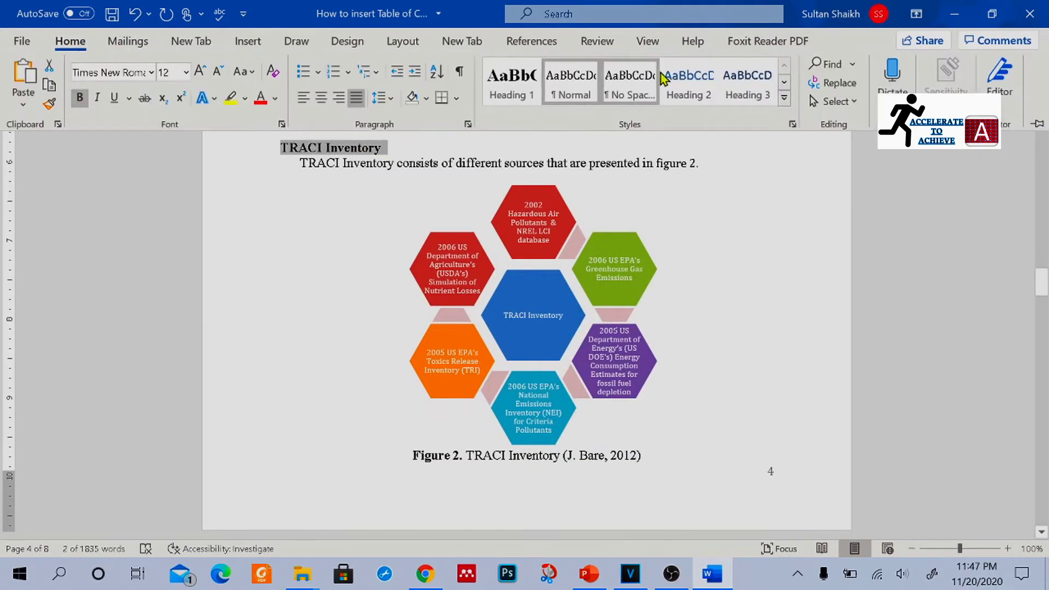
left_click(688, 87)
left_click_drag(1042, 282, 1047, 459)
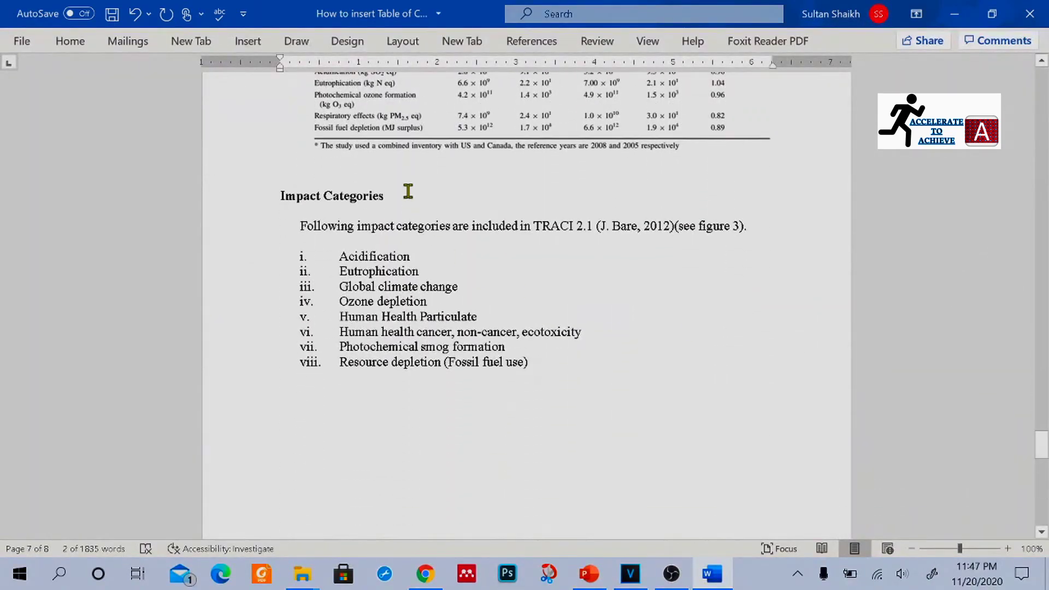
left_click_drag(409, 191, 227, 188)
left_click(70, 43)
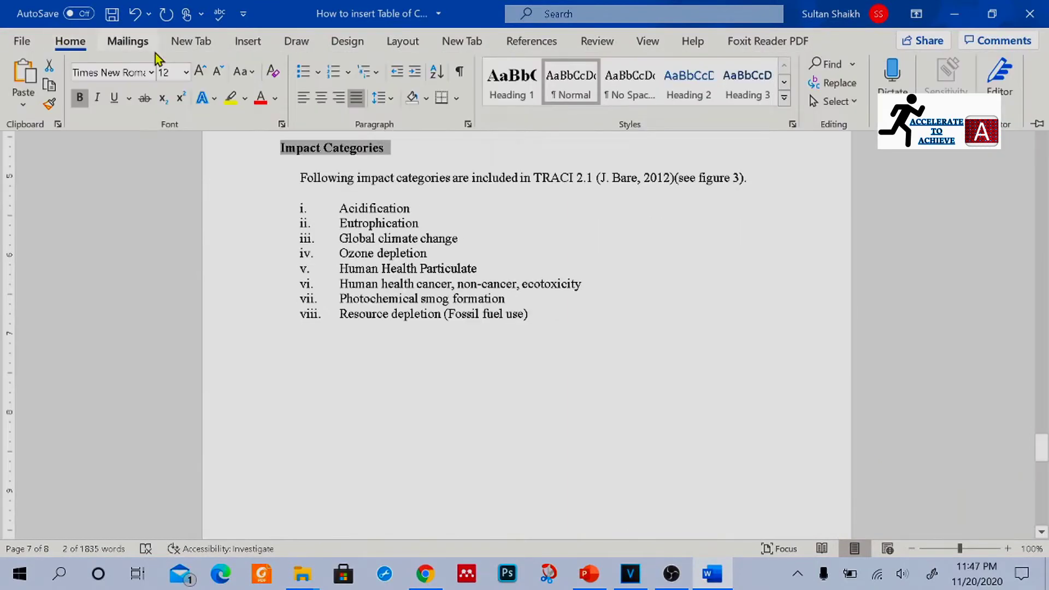
left_click(683, 96)
Step: Make References a Heading 1 and return to the blank first page
left_click_drag(1043, 448, 1042, 479)
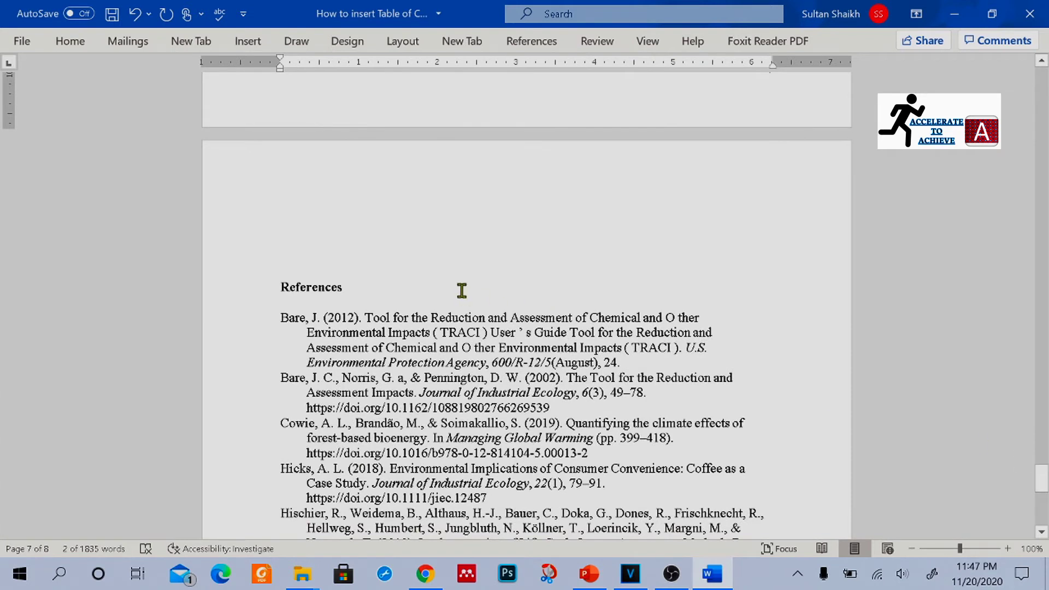
left_click_drag(437, 289, 265, 283)
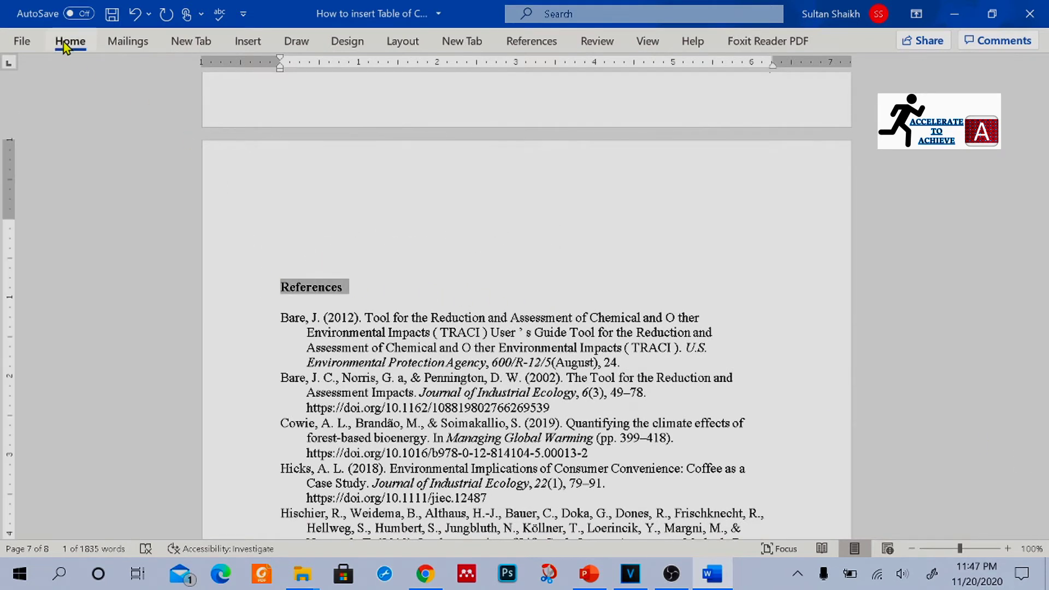
left_click(67, 43)
left_click(511, 87)
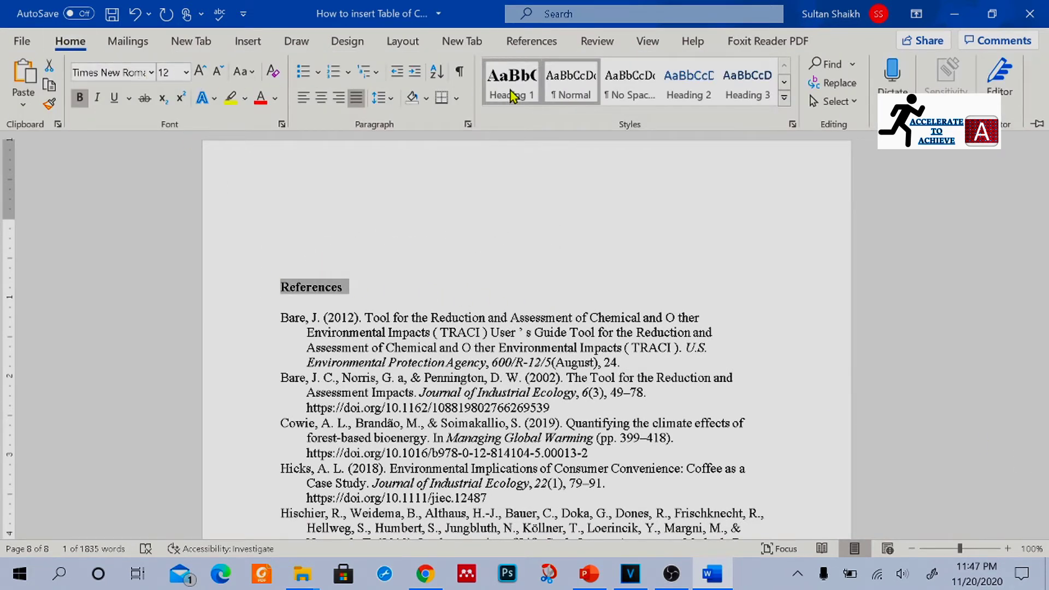
left_click(512, 96)
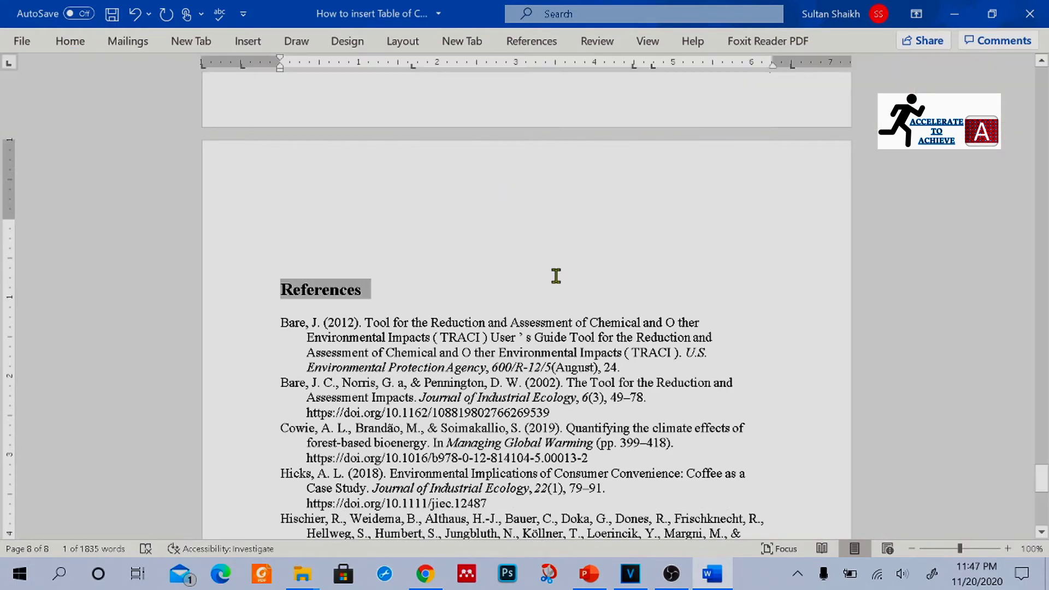
left_click_drag(1042, 479, 1042, 78)
left_click(504, 181)
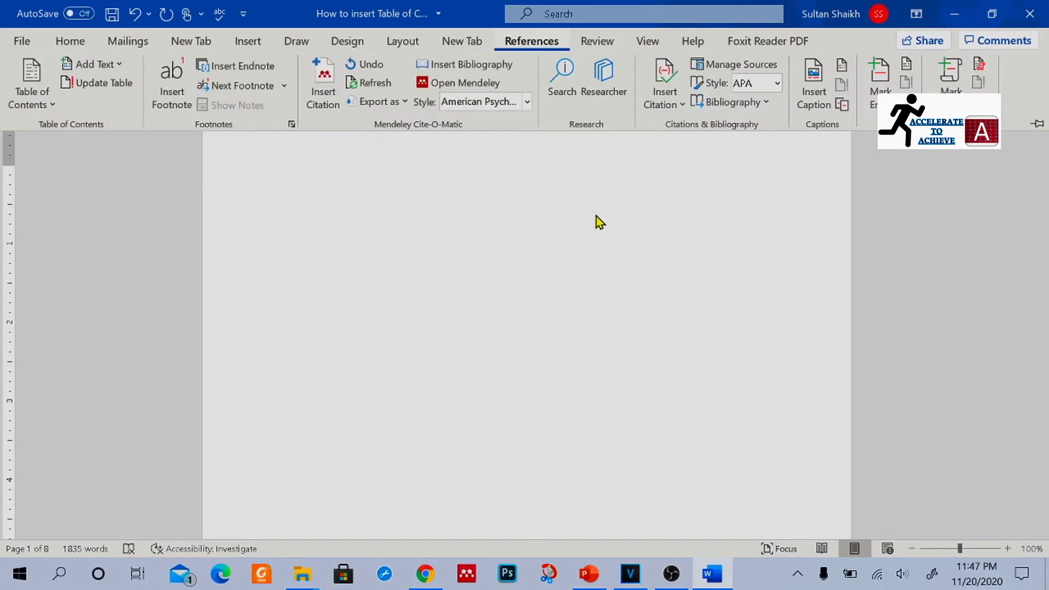
Step: Insert the Automatic Table 2 'Table of Contents' layout on page 1, listing all eight headings
left_click(30, 97)
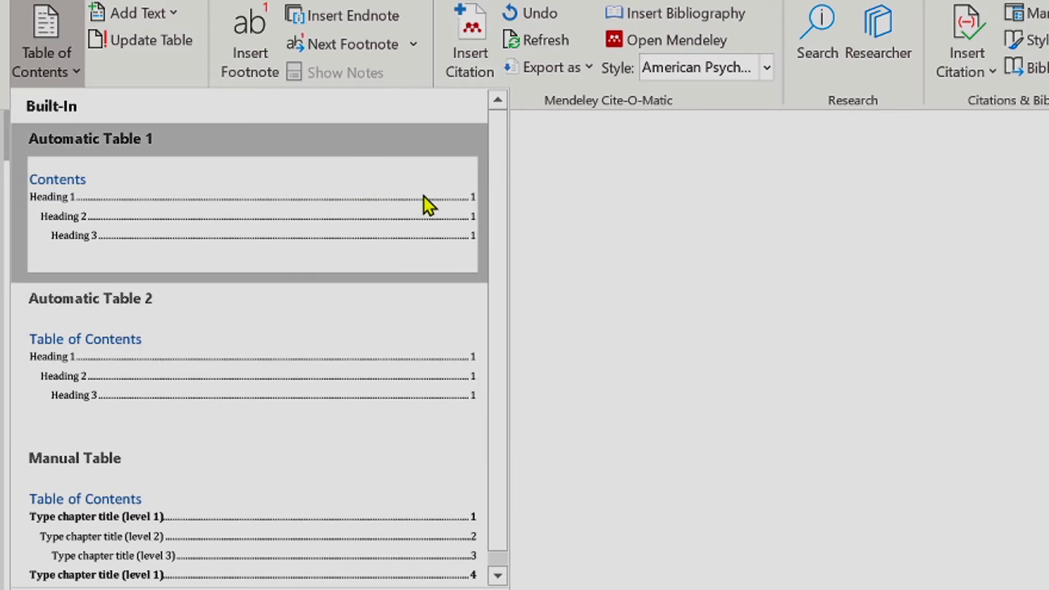
left_click(369, 369)
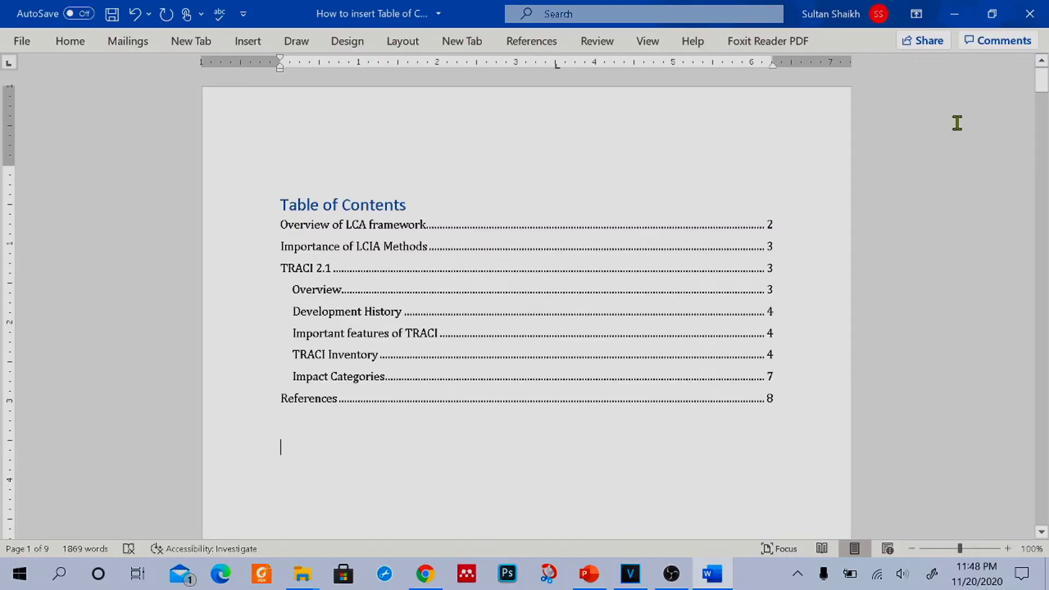
left_click_drag(1042, 81, 1042, 139)
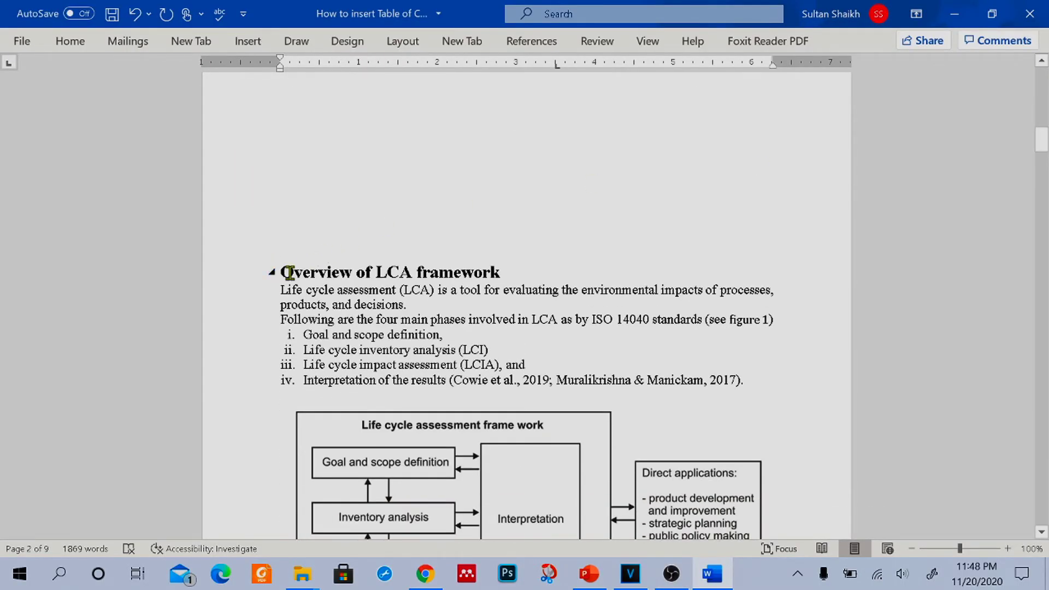
Step: Paste a copy of the Overview of LCA framework section below the LCIA paragraph
left_click_drag(281, 272, 583, 336)
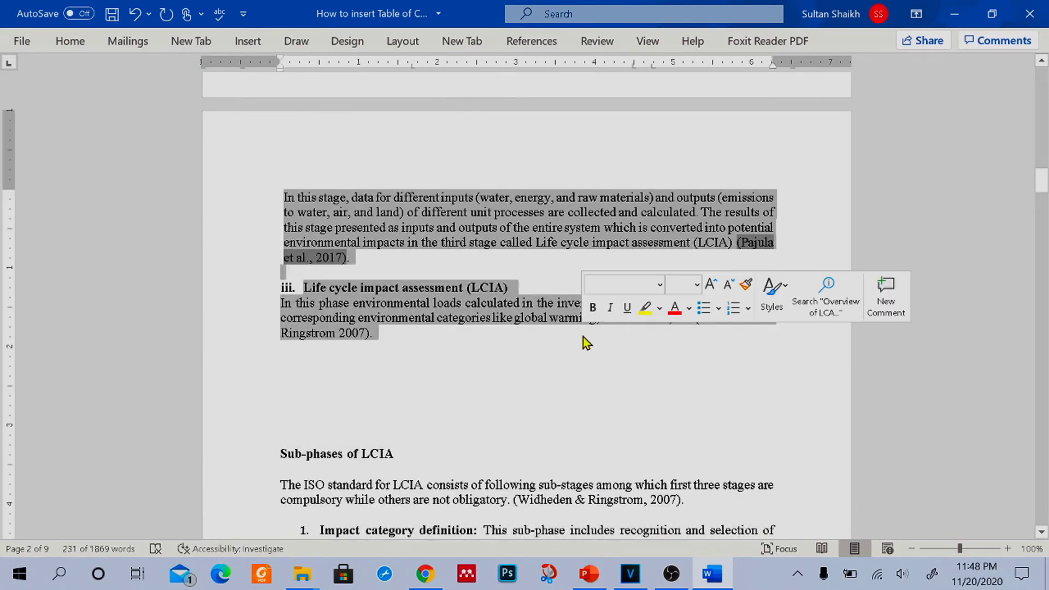
left_click(489, 386)
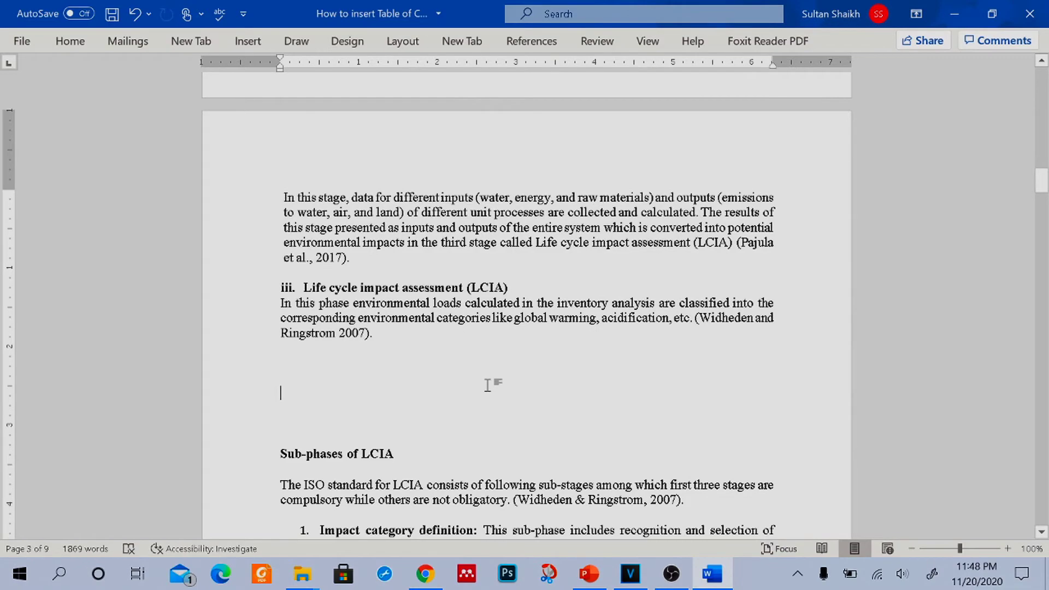
key("ctrl+v")
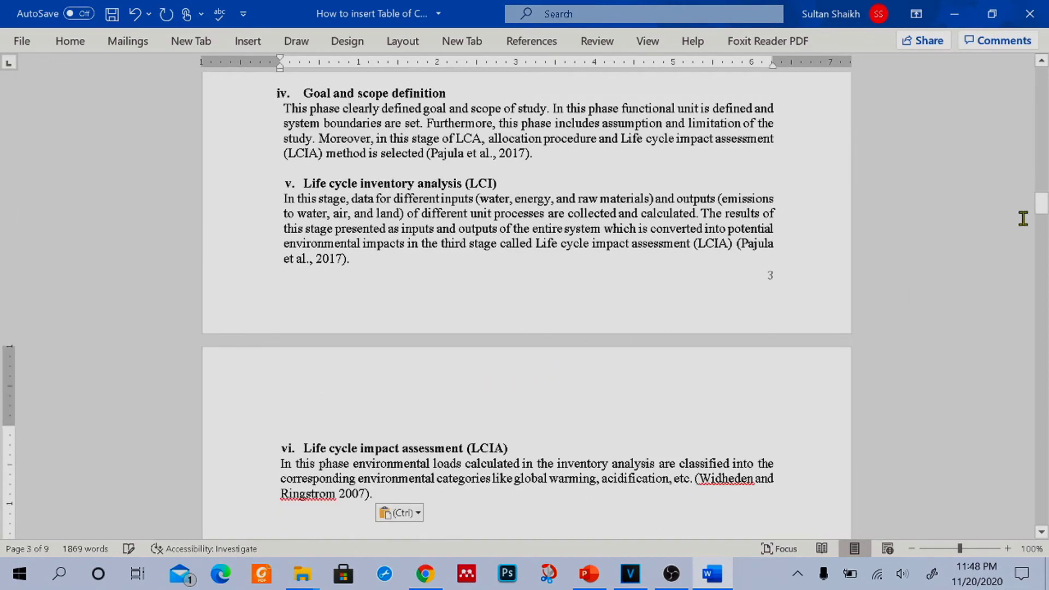
left_click_drag(1041, 204, 1040, 169)
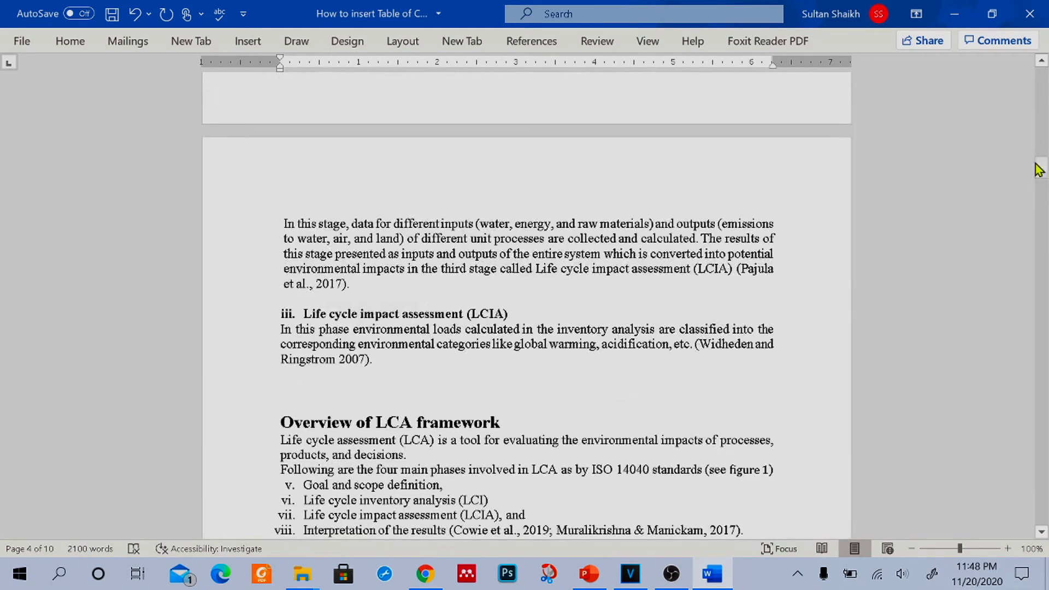
Step: Retitle the pasted section's heading 'Importance of LCI'
left_click_drag(505, 421, 301, 424)
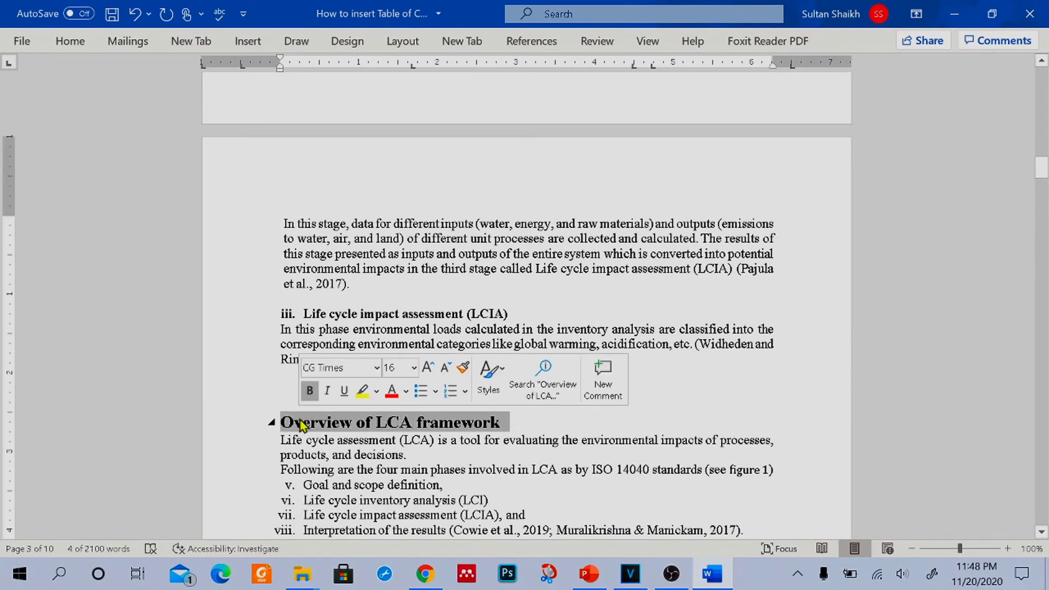
type("Importanc")
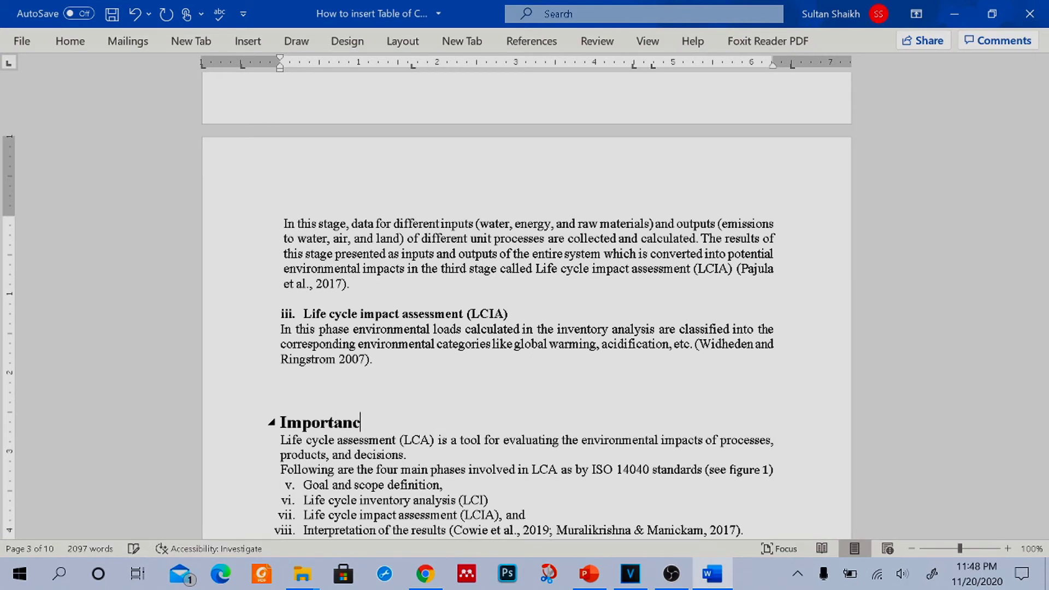
type("e of LCI")
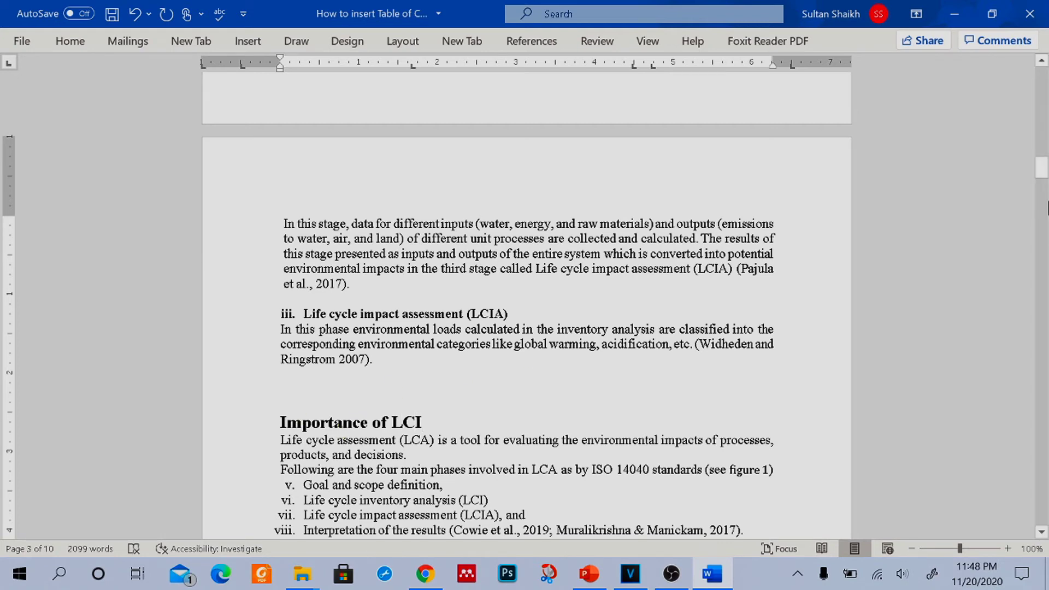
left_click_drag(1045, 176, 1045, 77)
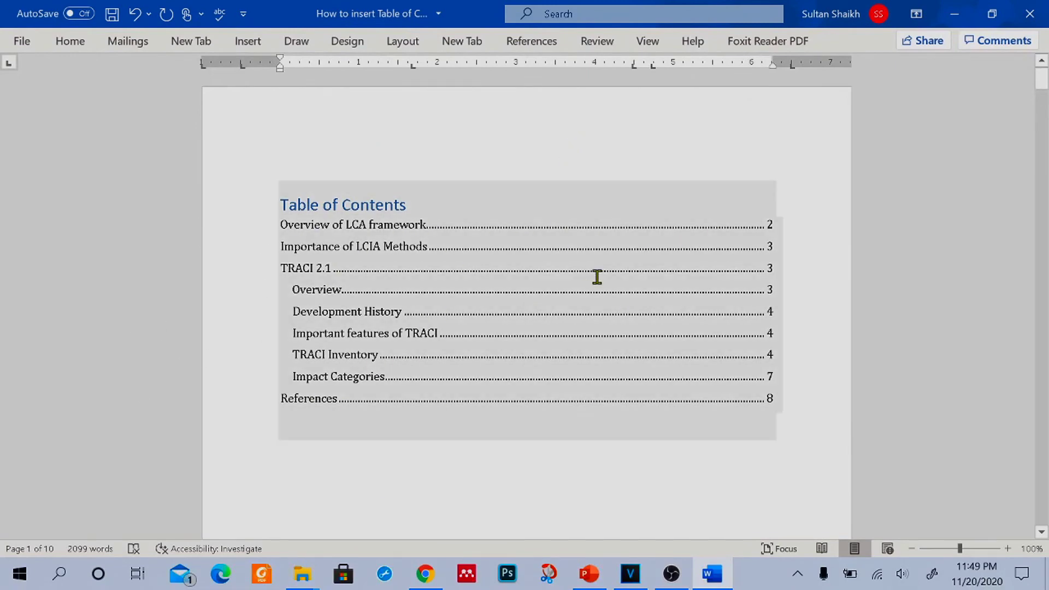
Step: Update the entire Table of Contents, adding Importance of LCI and moving References to page 9
left_click_drag(1042, 77, 1041, 127)
left_click(647, 327)
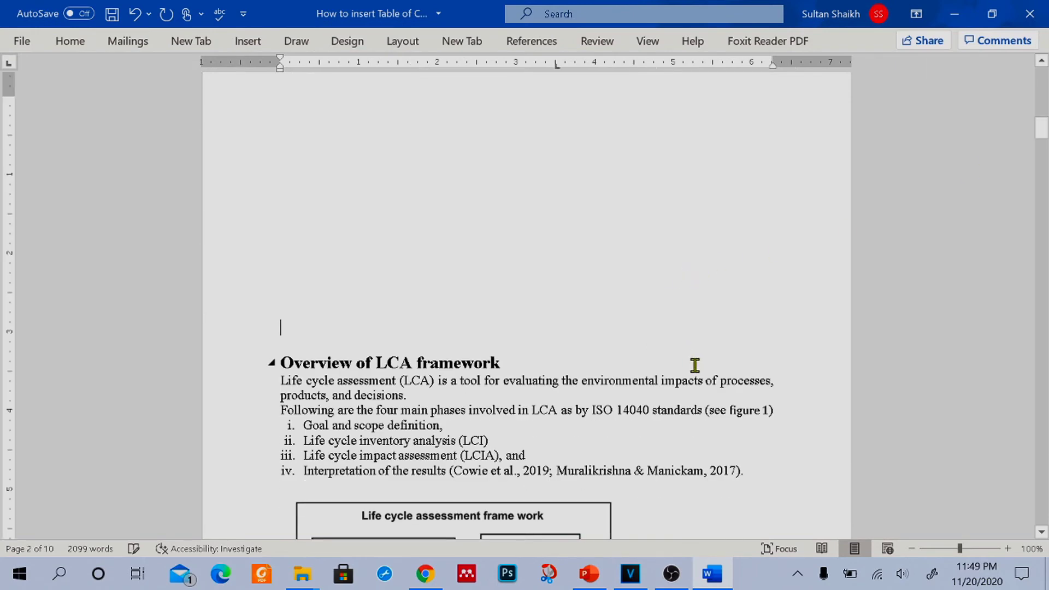
scroll(702, 376, "down", 2)
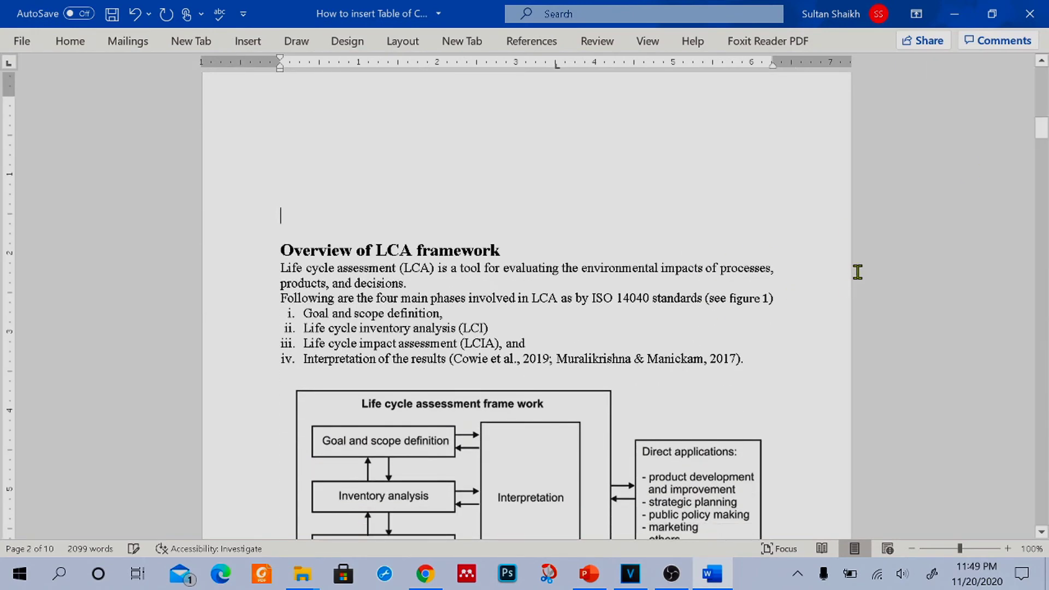
scroll(858, 270, "down", 3)
left_click_drag(1045, 145, 1041, 81)
left_click(403, 244)
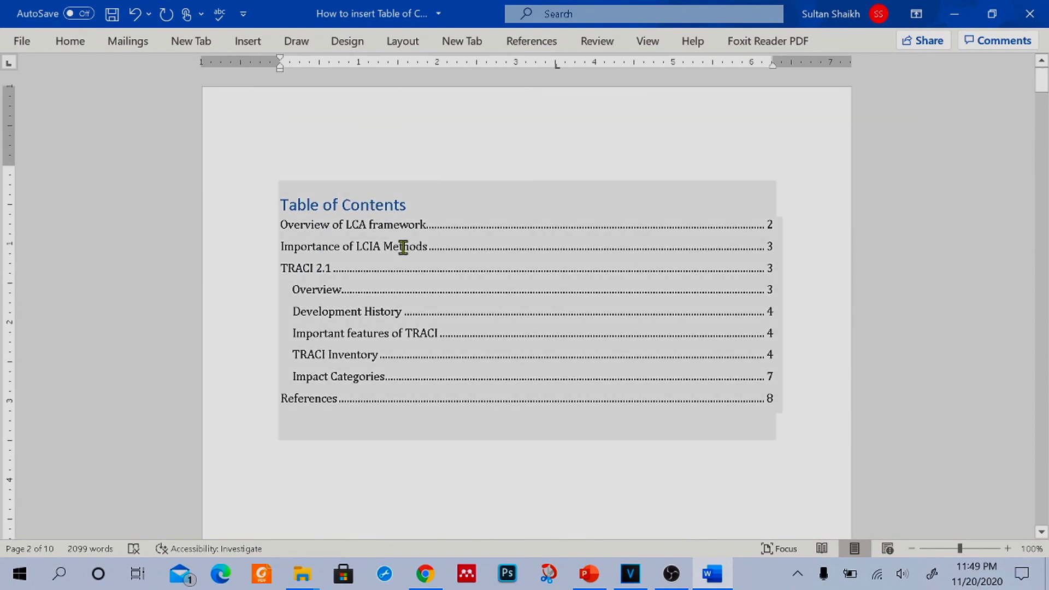
right_click(460, 311)
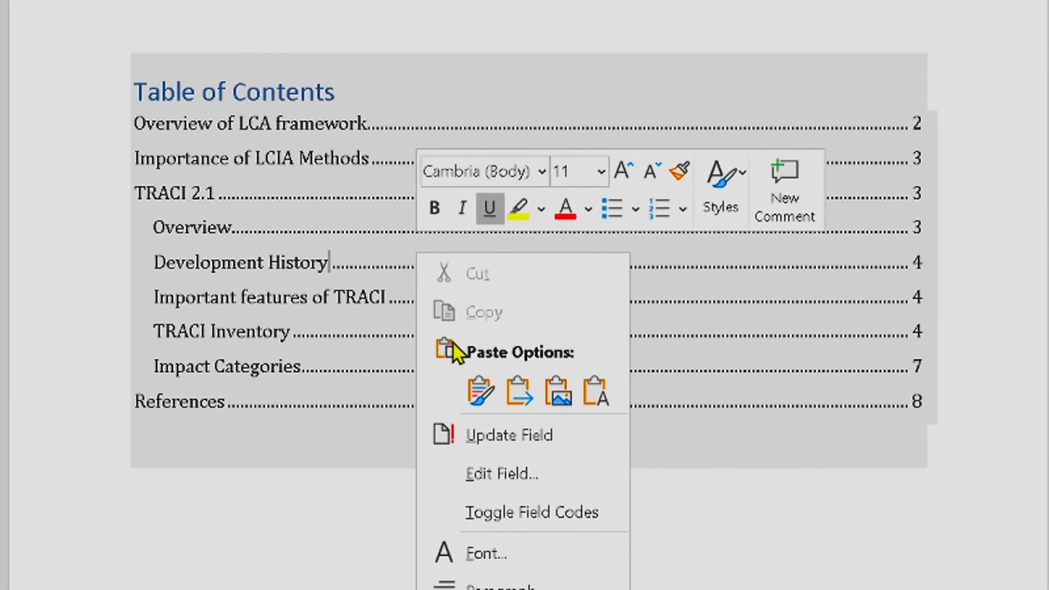
left_click(505, 425)
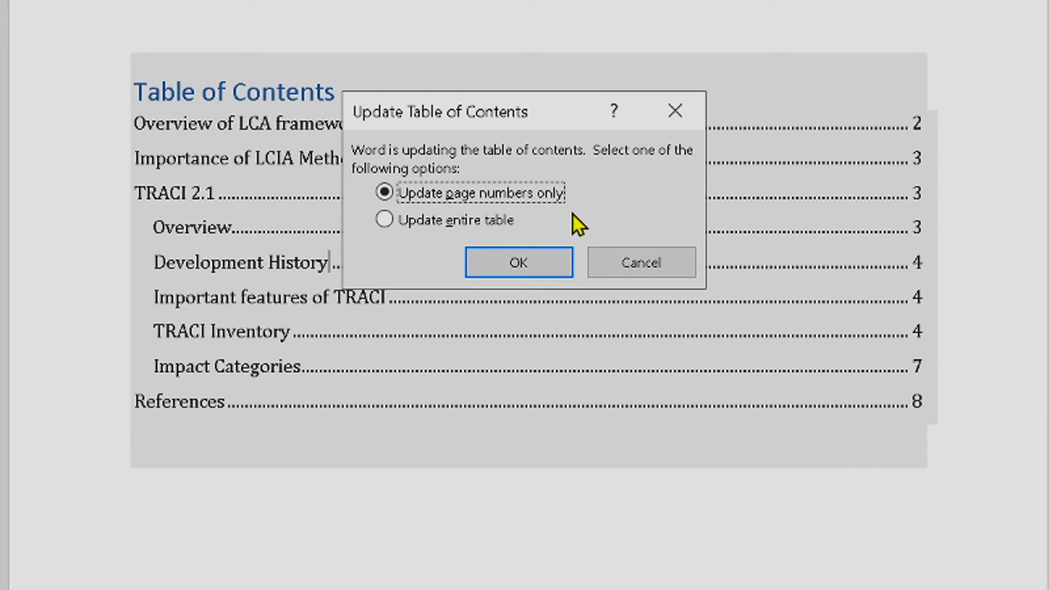
left_click(444, 220)
left_click(518, 263)
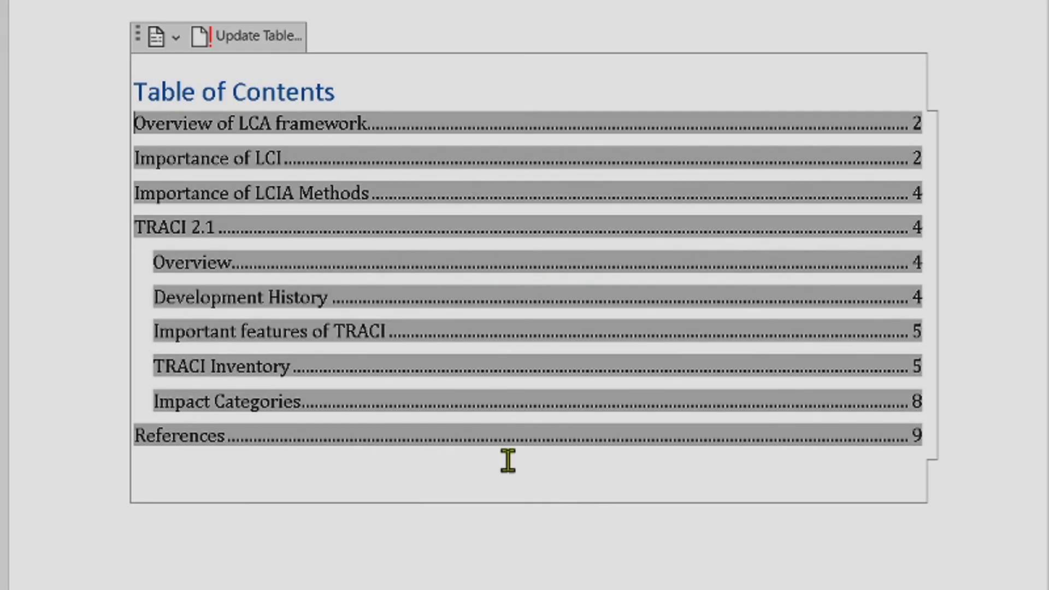
left_click(512, 540)
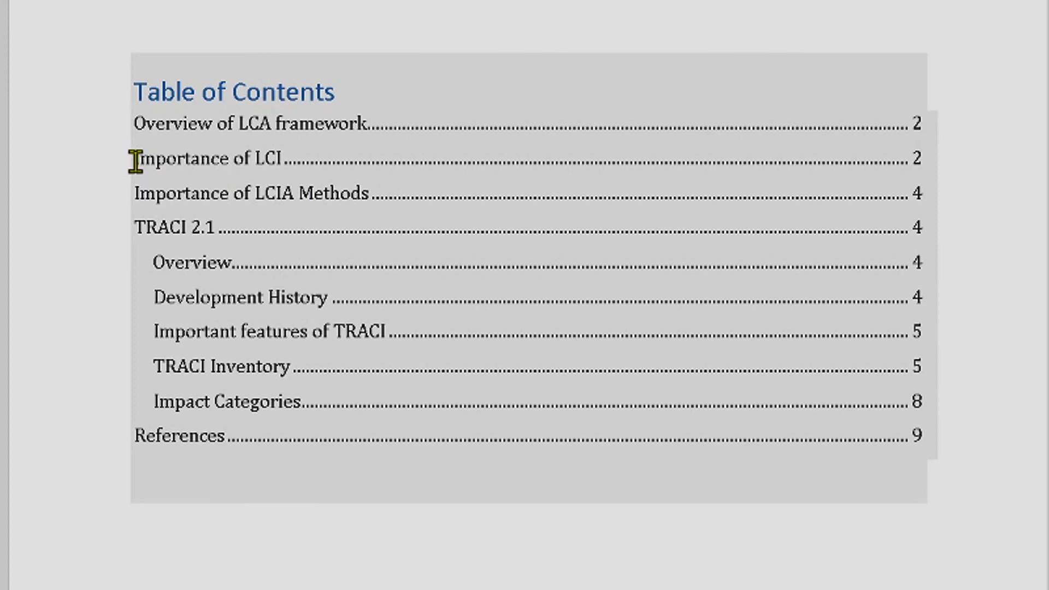
left_click_drag(137, 162, 288, 168)
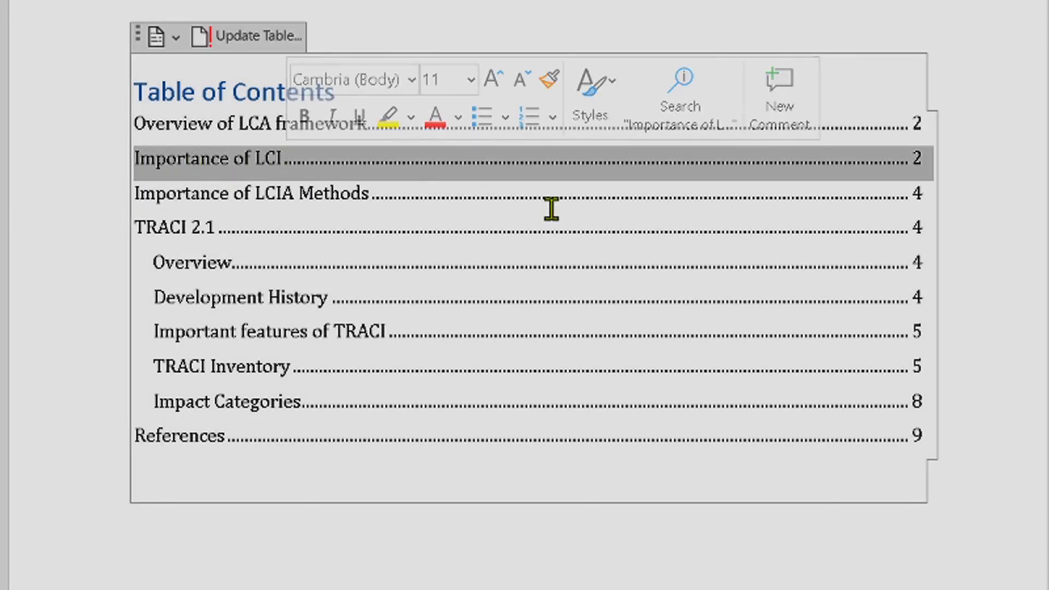